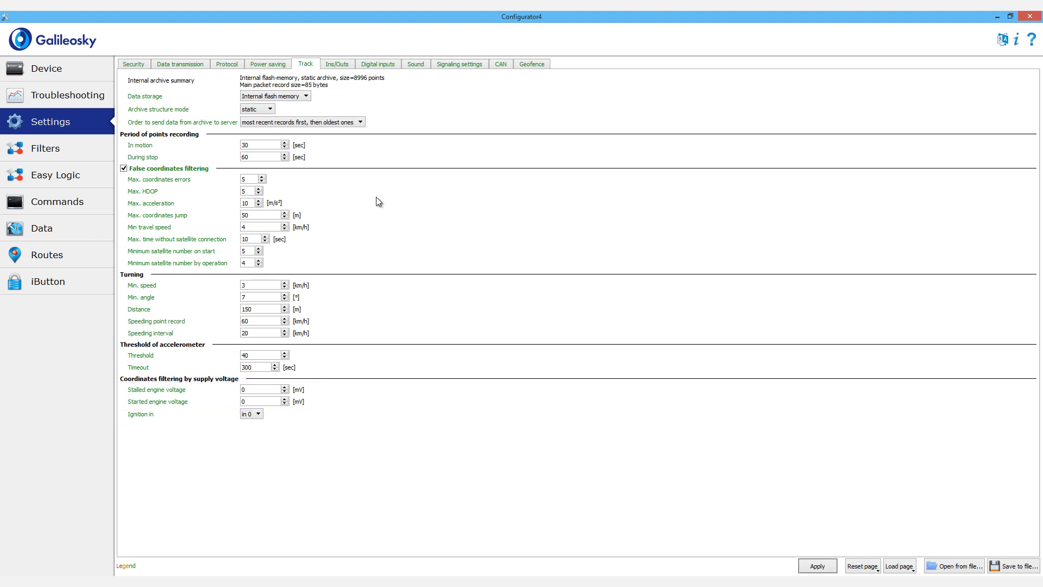
Step: Check the device's current motion status, and set the accelerometer timeout to 360 seconds in the track settings and apply it
left_click(91, 72)
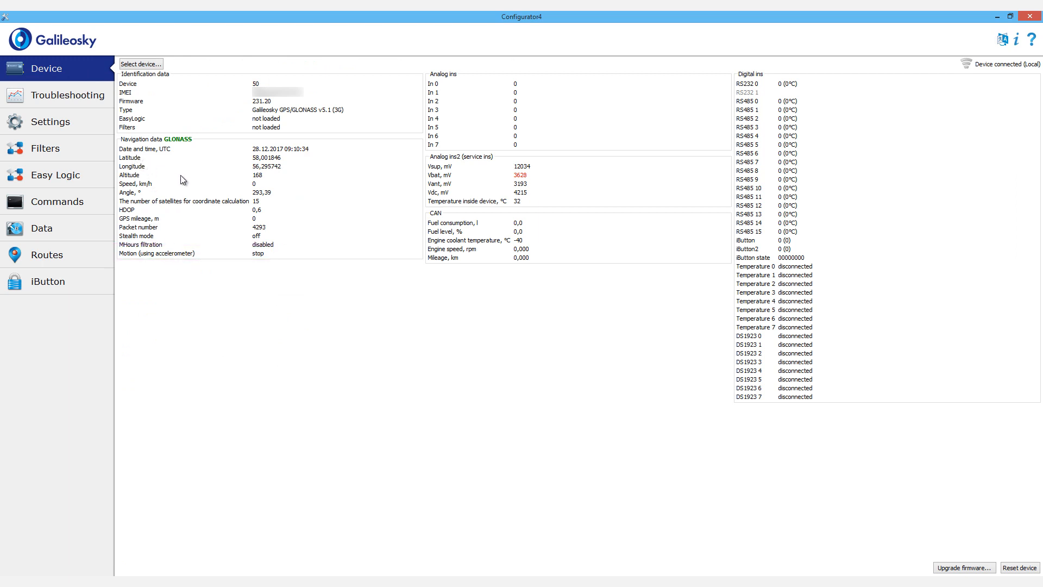
left_click(94, 121)
left_click(302, 66)
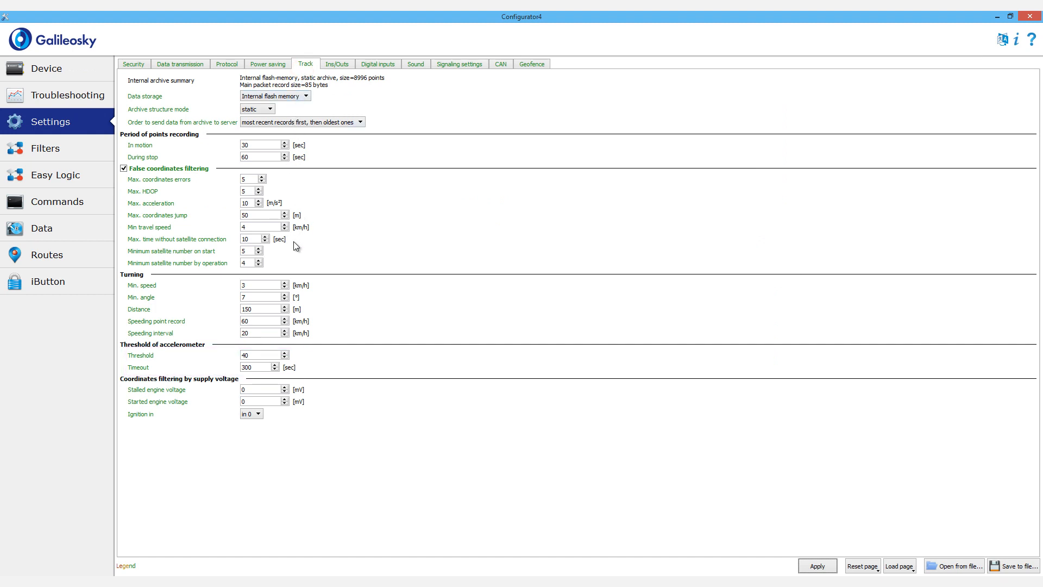
left_click(263, 355)
left_click_drag(256, 367, 238, 367)
type("360")
left_click(815, 565)
Step: Check the device's analog input readings, and set the upper limit of input 0's logical zero zone to 6000 and apply it
left_click(97, 70)
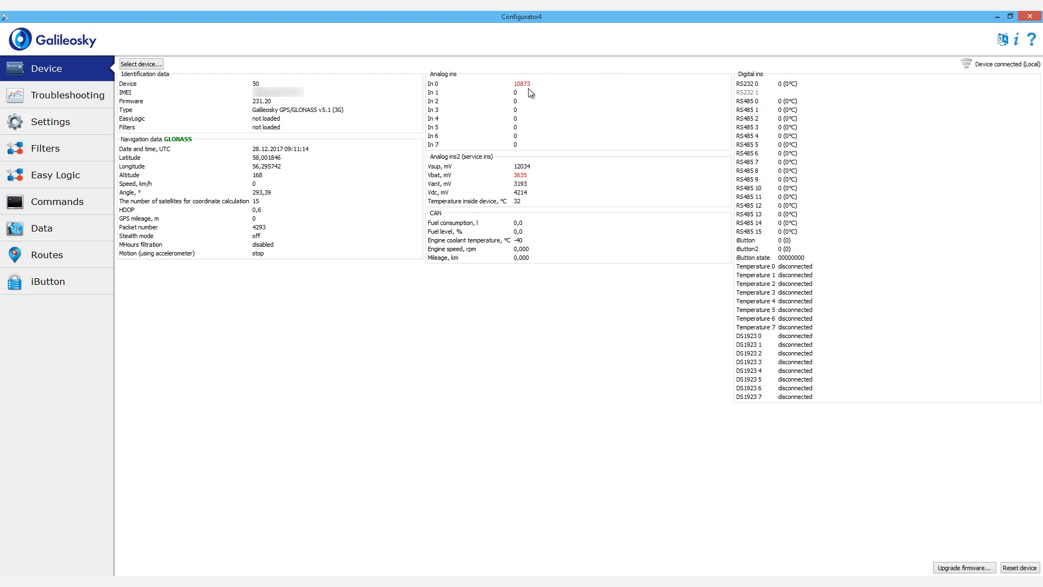
left_click(80, 125)
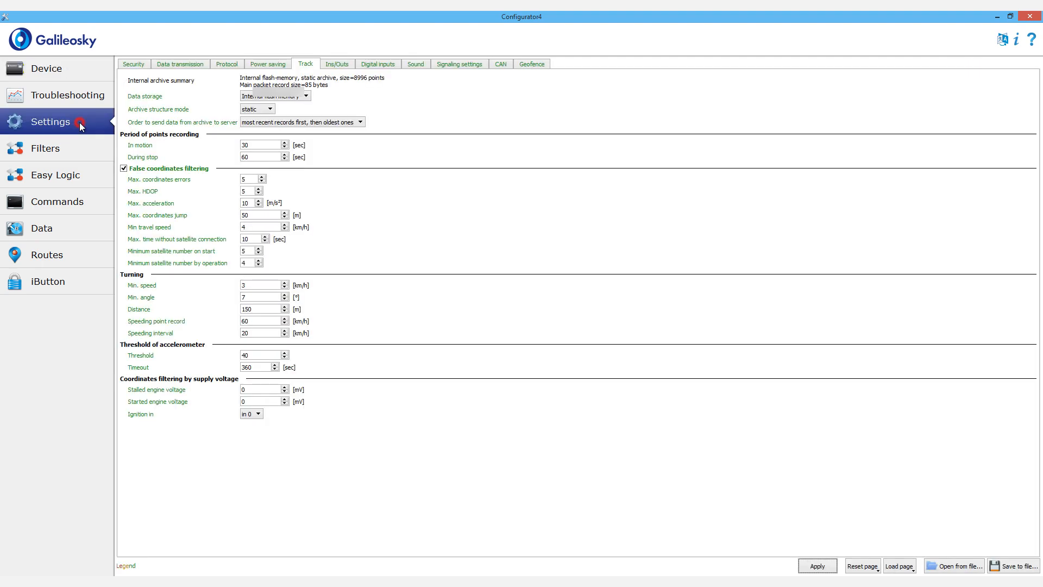
left_click(348, 65)
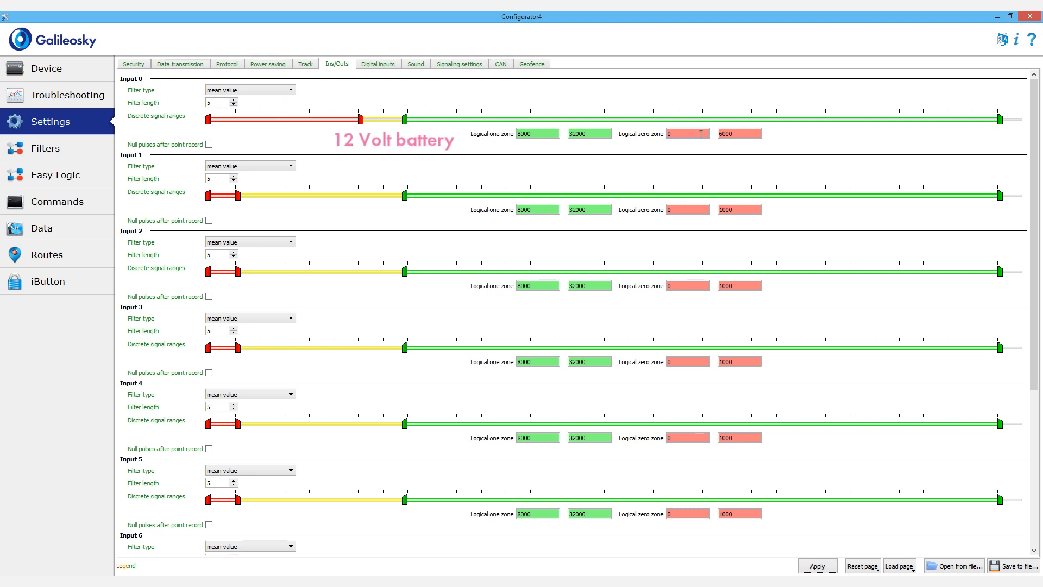
double_click(752, 134)
type("6")
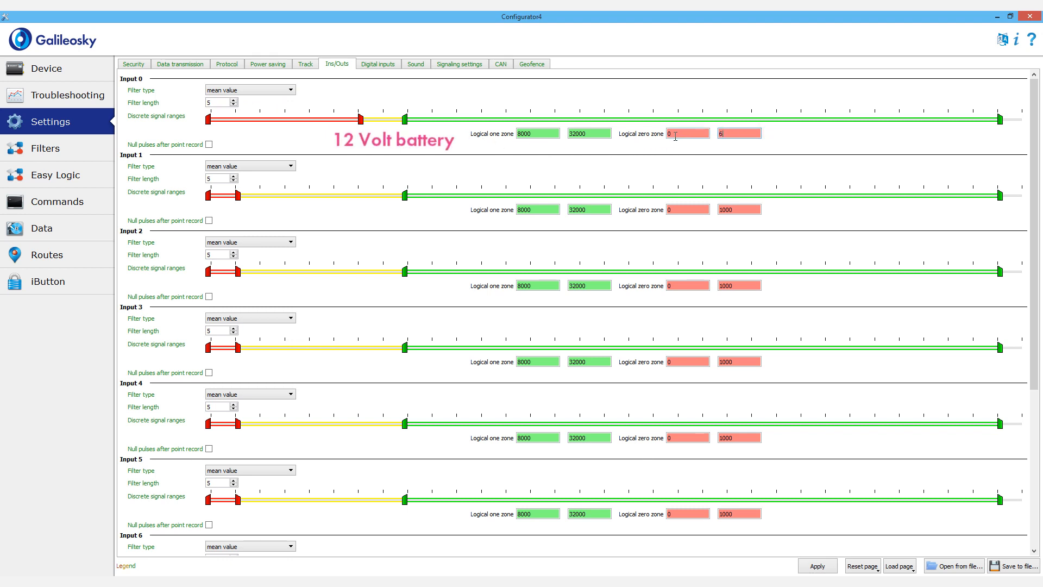
type("000")
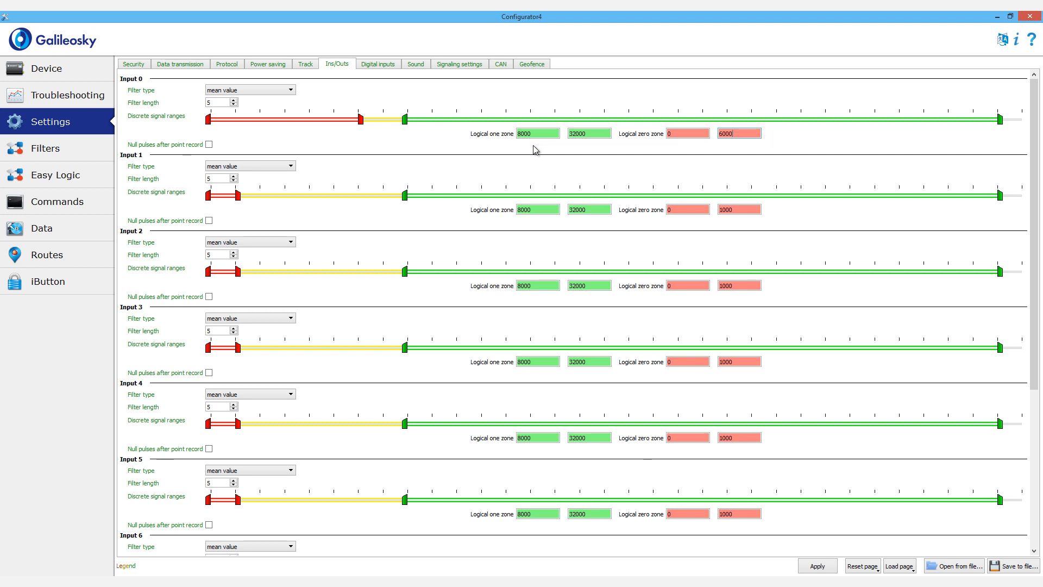
left_click(809, 566)
Step: Assign the ignition input to in 0 in the track settings and apply the change
left_click(305, 64)
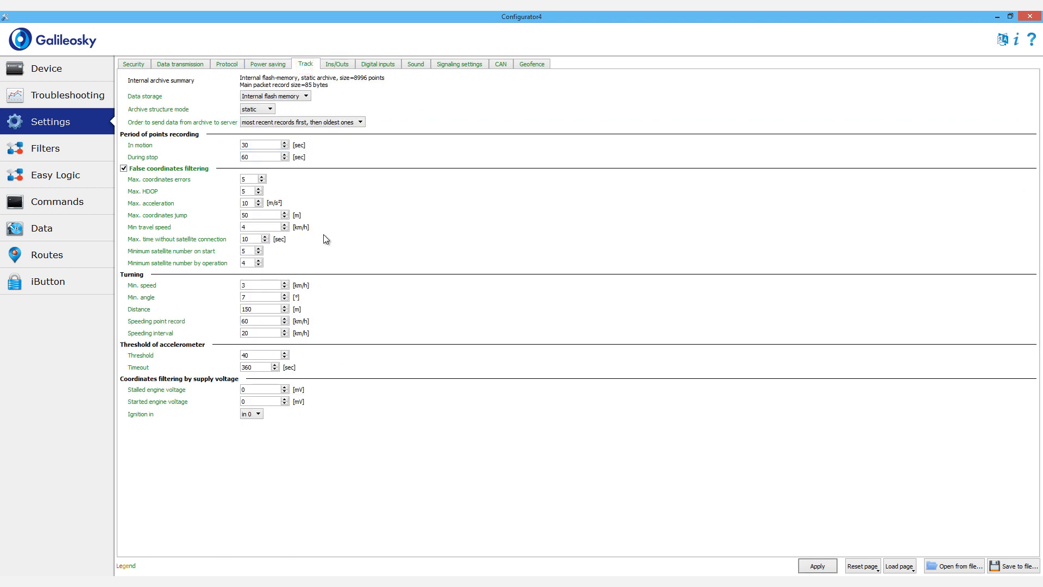
left_click(258, 414)
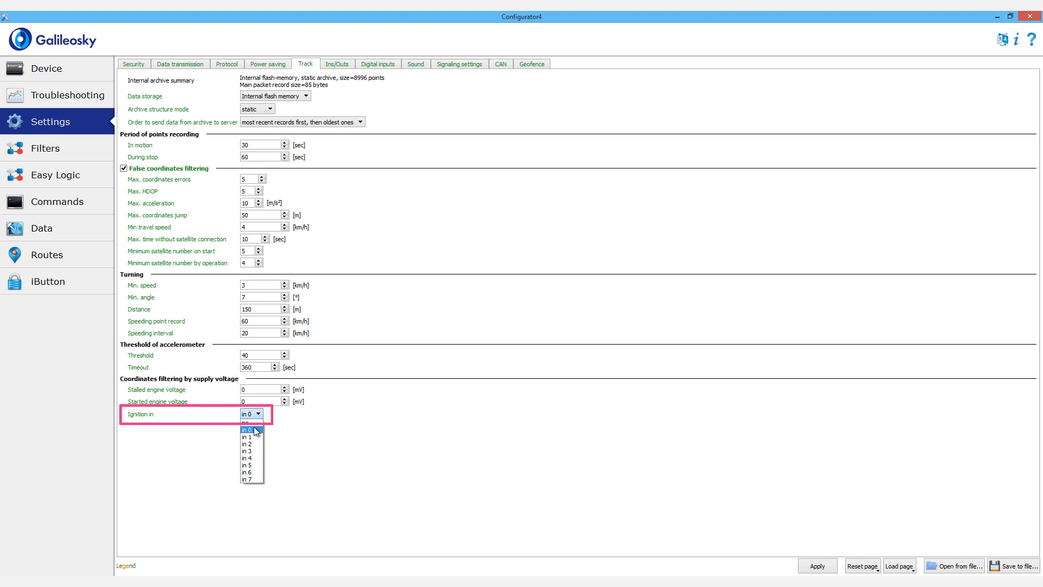
left_click(253, 429)
left_click(813, 565)
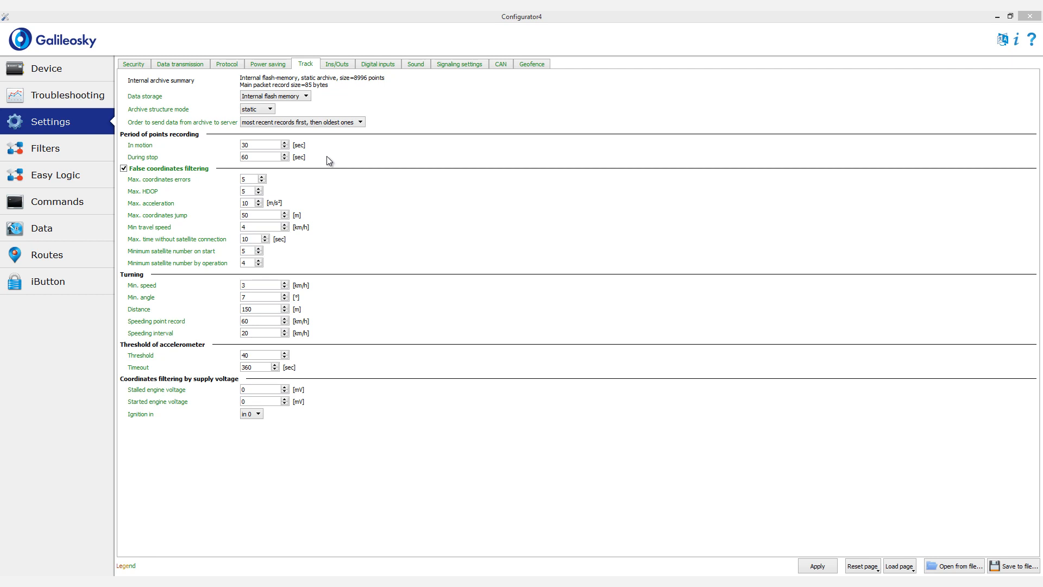
Step: Check the device's supply voltage, and apply a stalled engine voltage of 10000 mV and a started engine voltage of 14000 mV for coordinate filtering
left_click(87, 72)
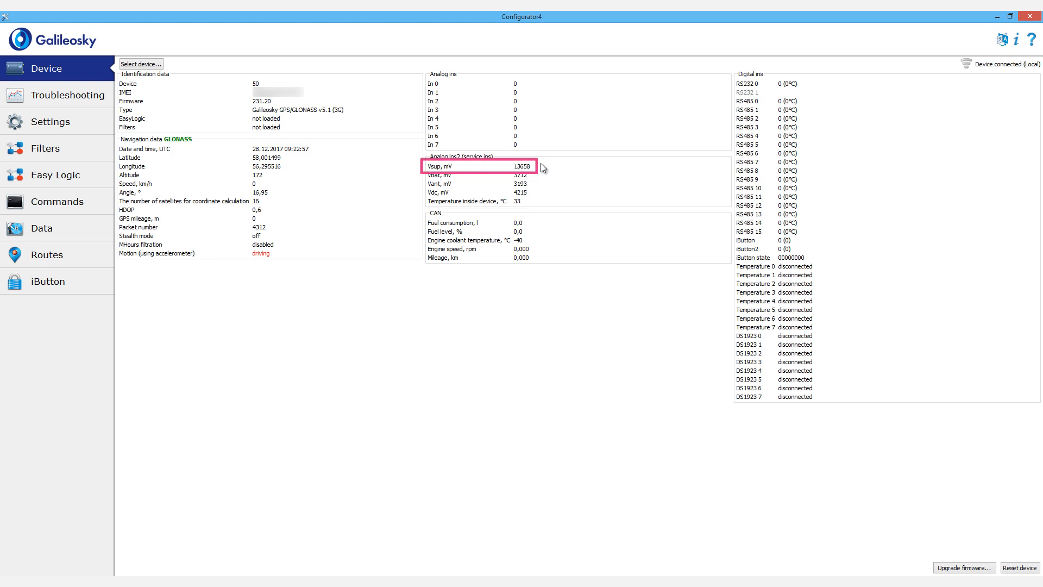
left_click(93, 120)
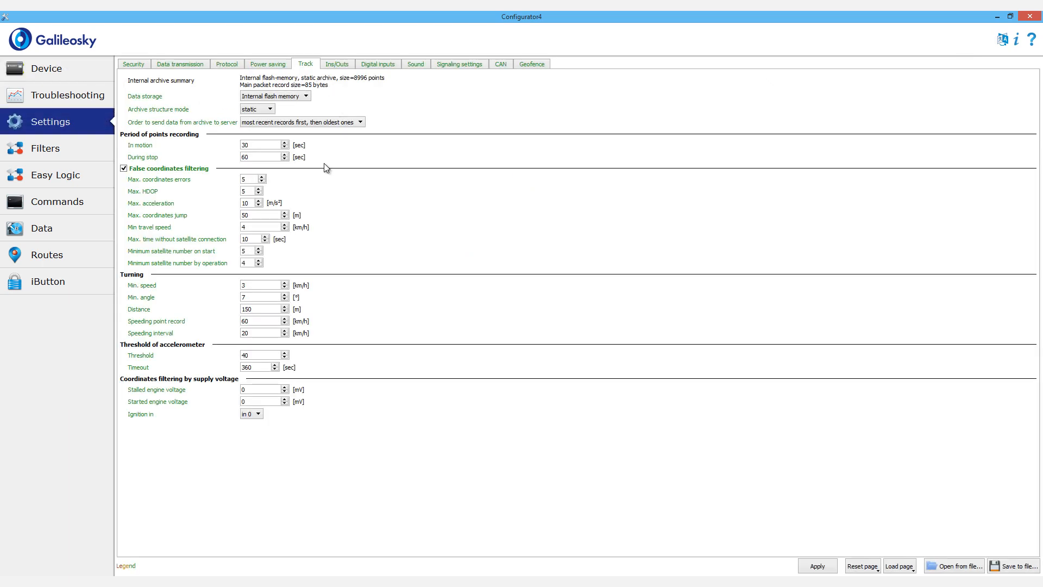
left_click(254, 389)
type("10000")
key("Tab")
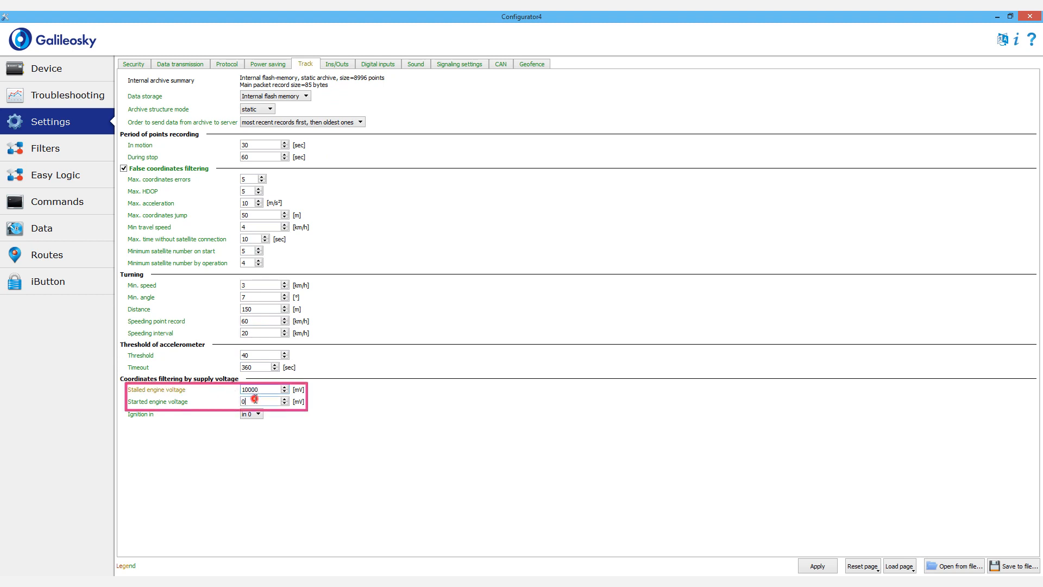
type("1400")
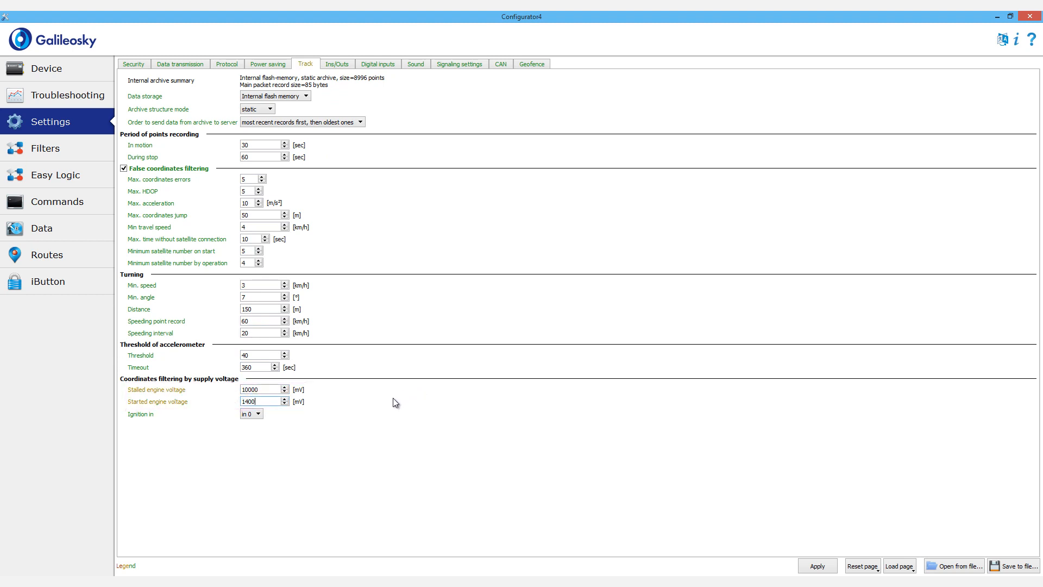
type("0")
left_click(816, 566)
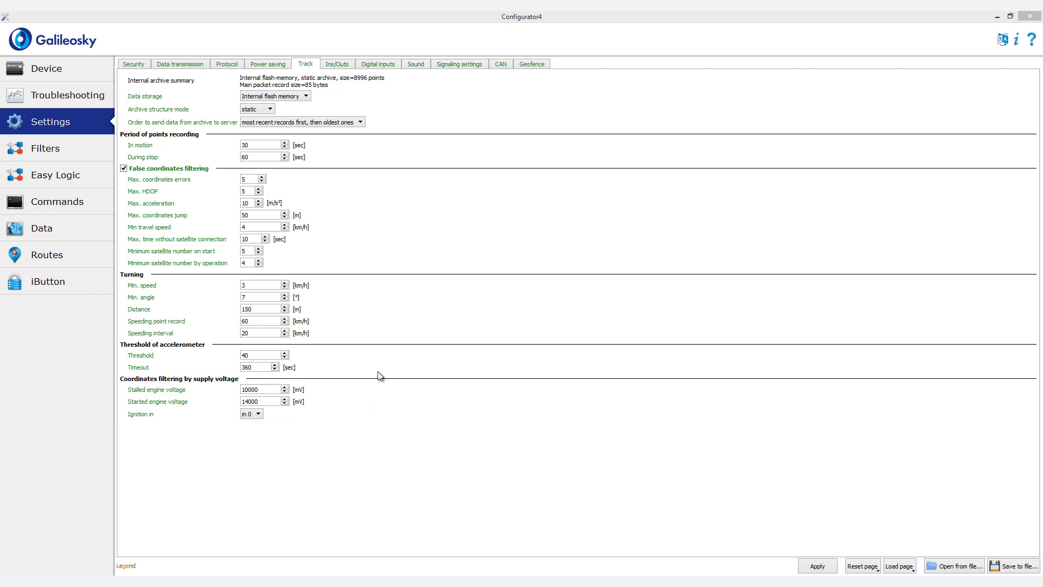
Step: Set the period of points recording in motion to 20 seconds and apply it
double_click(256, 144)
type("20")
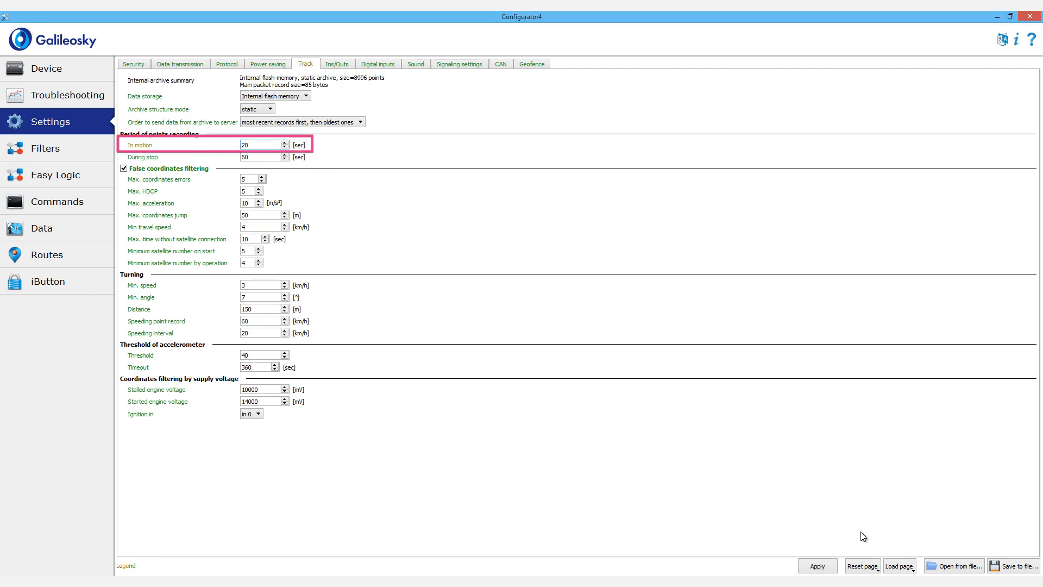
left_click(817, 565)
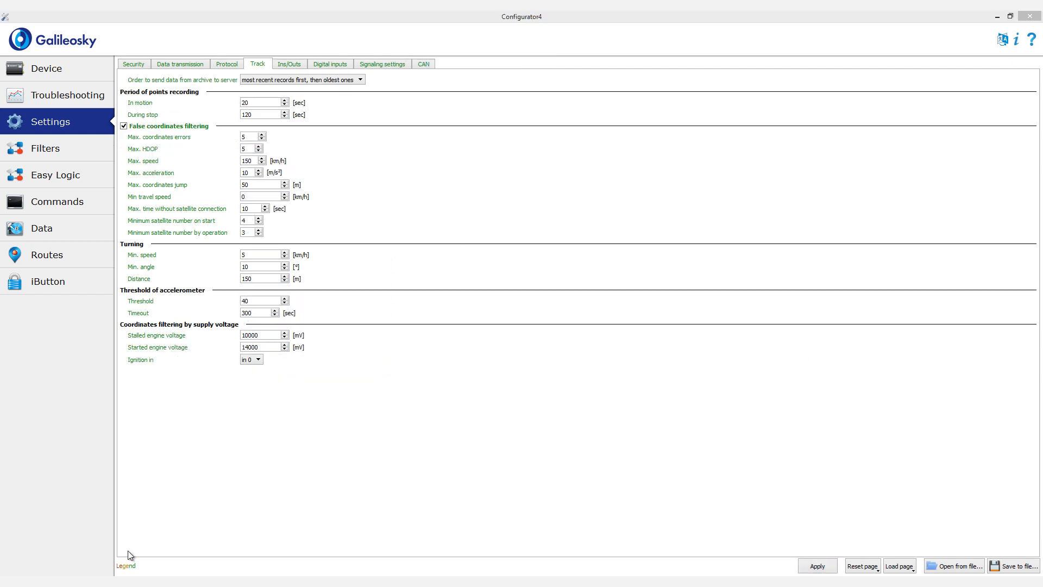
left_click(386, 525)
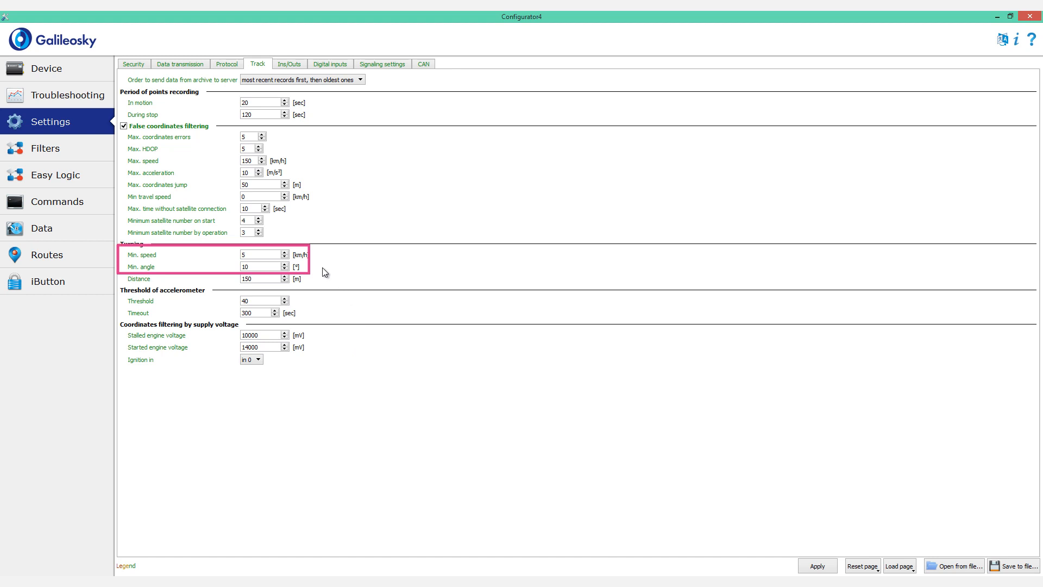
Step: Set the turning parameters to a minimum speed of 3 km/h and a minimum angle of 7°, and apply them
double_click(265, 257)
type("3")
left_click_drag(279, 268, 192, 257)
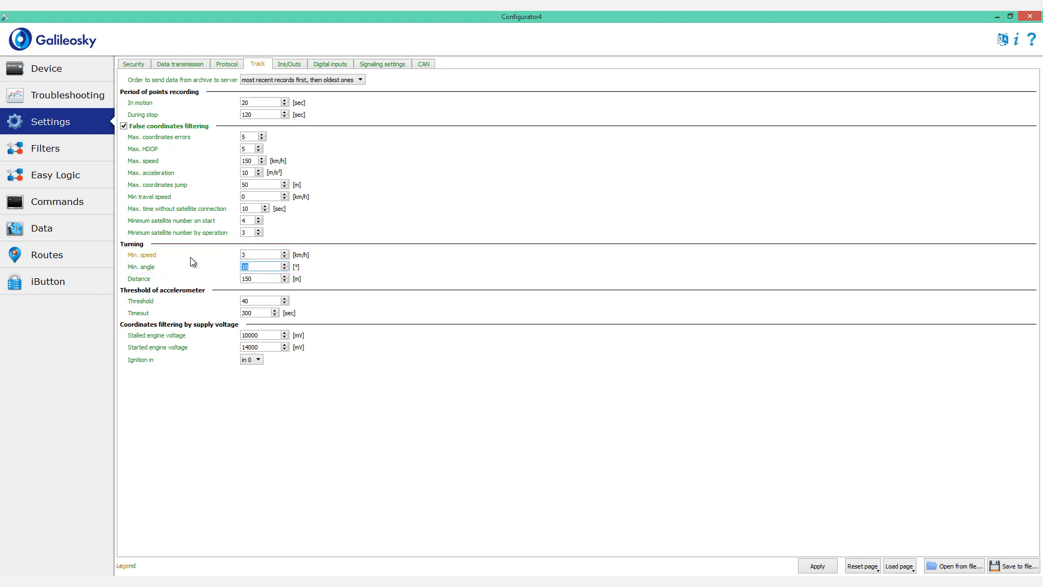
type("7")
left_click(809, 560)
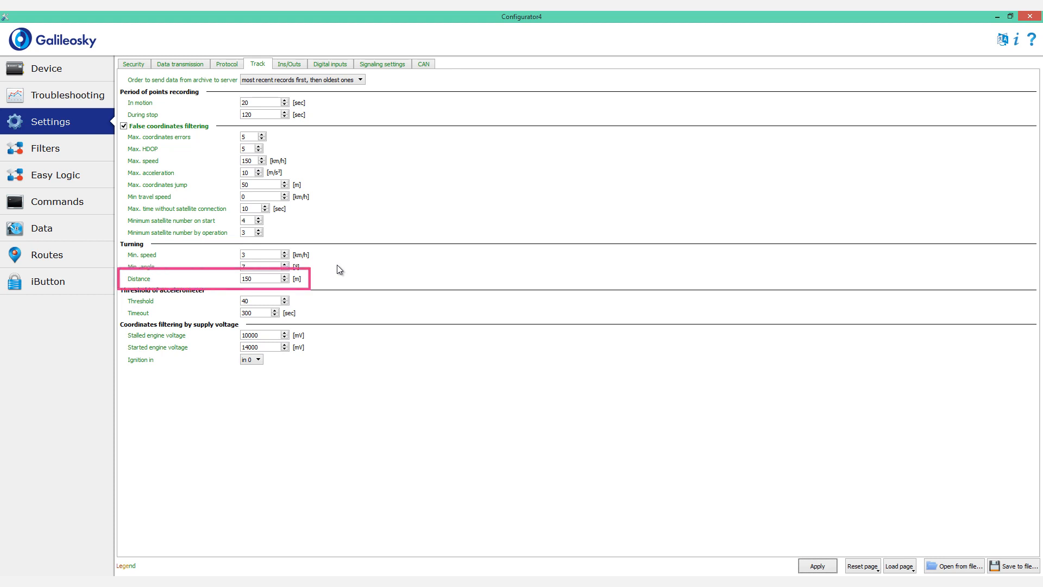
Step: Set the turning distance to 300 m and apply it
double_click(264, 278)
type("300")
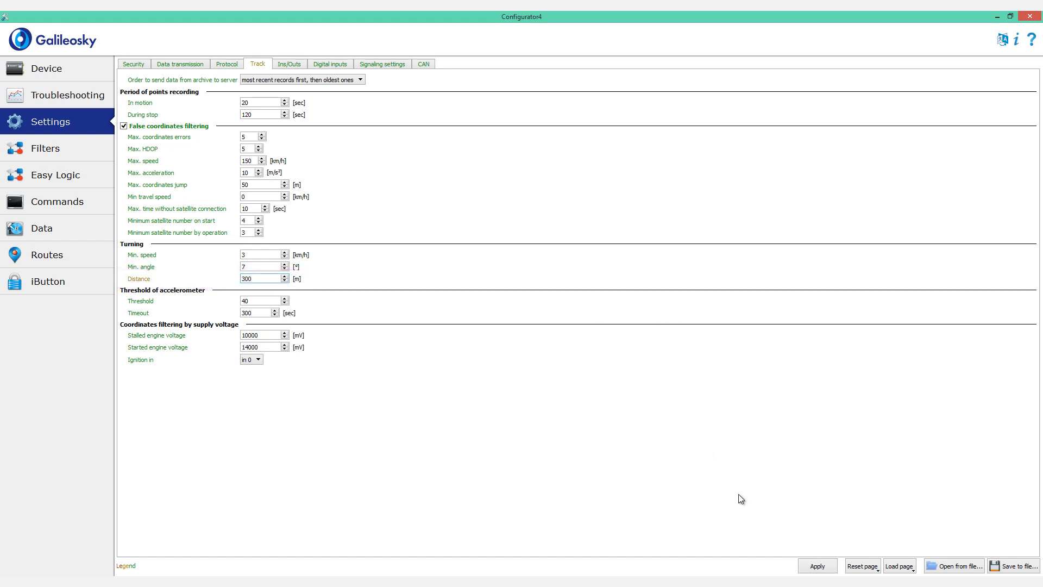
left_click(816, 564)
Step: Set the minimum travel speed for false coordinates filtering to 0 km/h and apply it
left_click(331, 278)
type("4")
double_click(252, 198)
type("0")
left_click(816, 564)
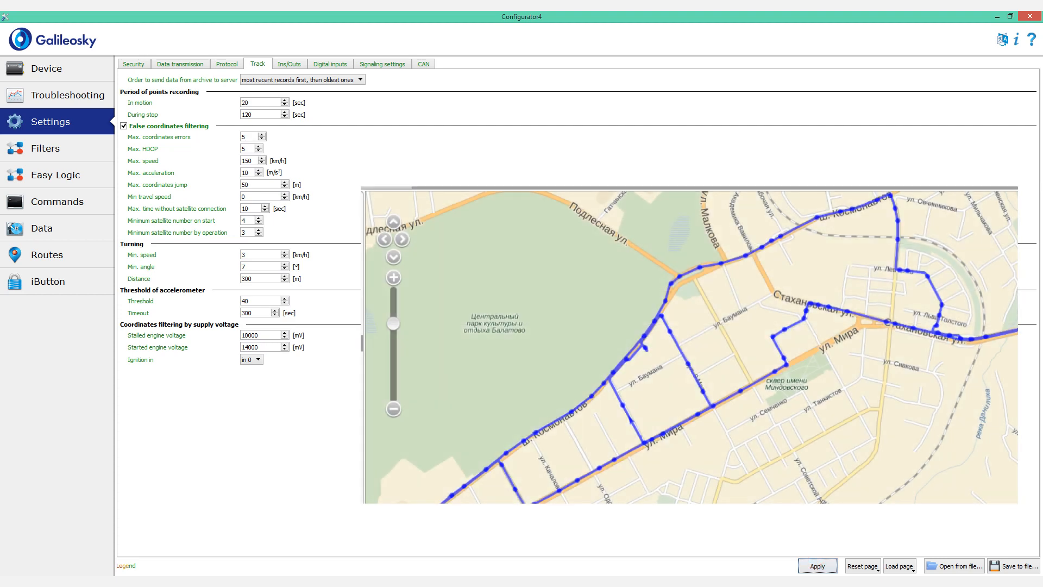